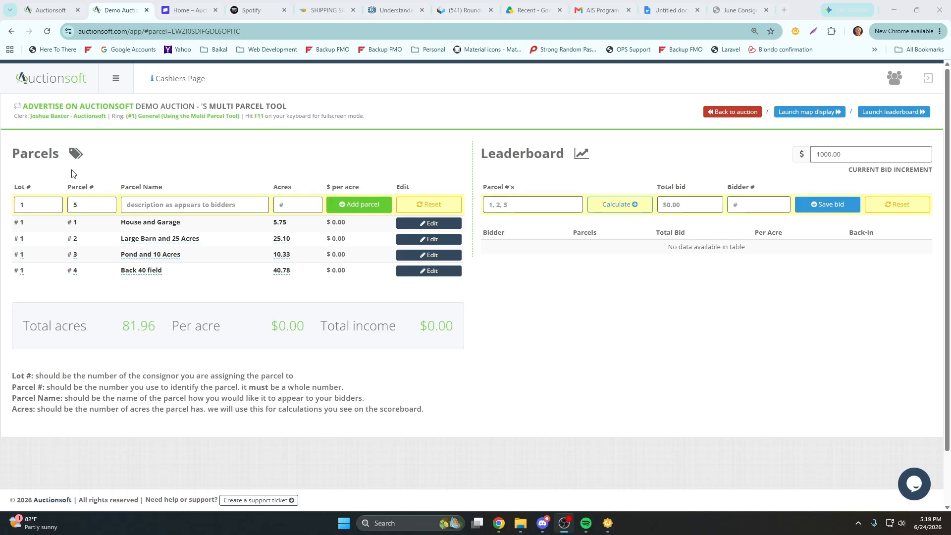
# Step: Add parcel 5 to lot 1, named "Timber land", with 78.35 acres
pyautogui.doubleClick(31, 203)
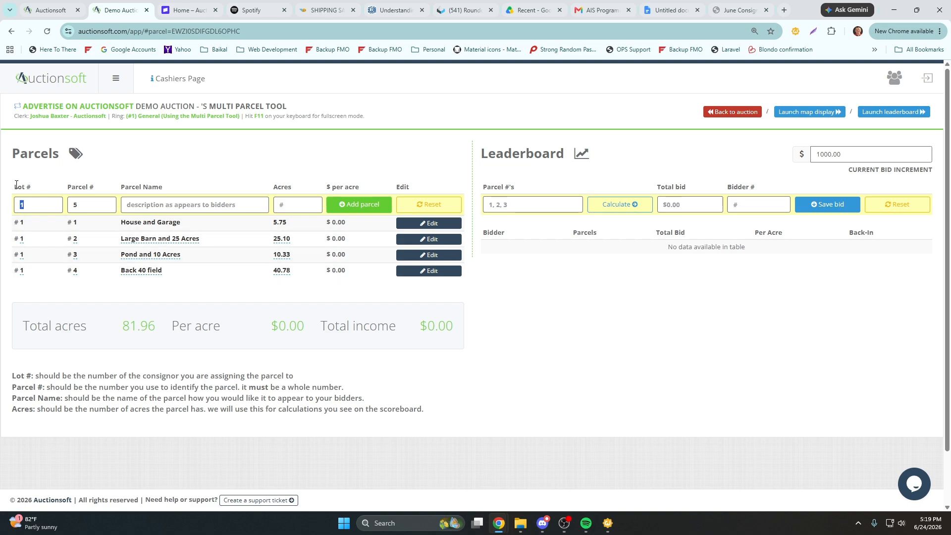
pyautogui.moveTo(25, 187); pyautogui.dragTo(14, 189)
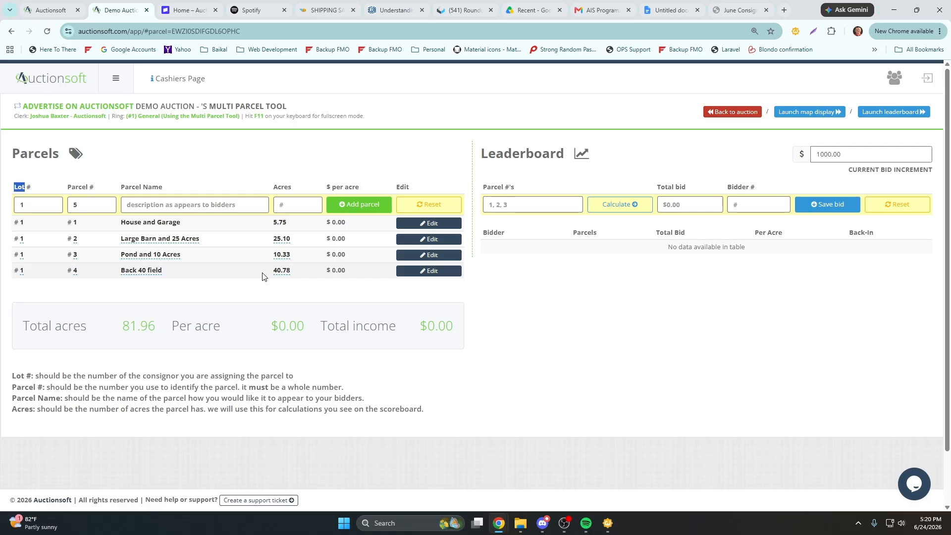
pyautogui.click(150, 207)
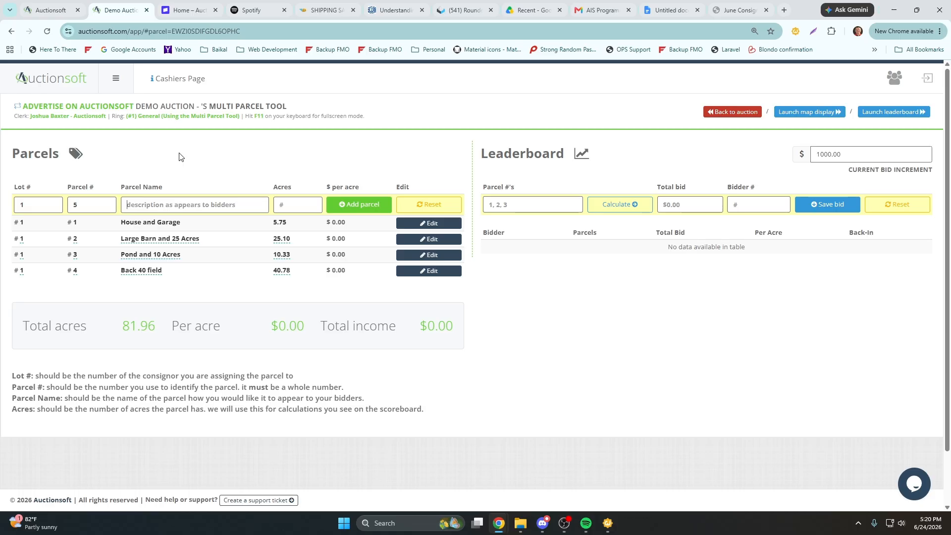
pyautogui.write('Timber')
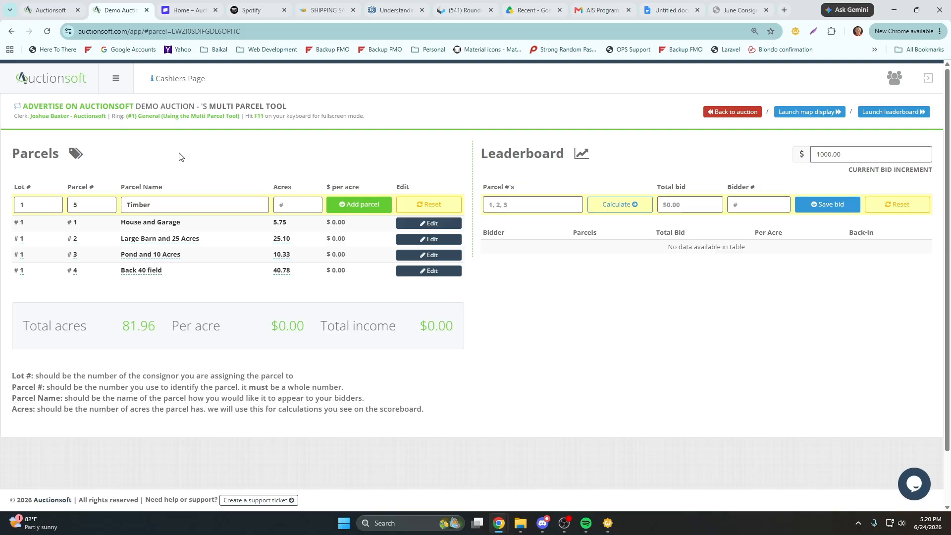
pyautogui.write(' land')
pyautogui.write('78')
pyautogui.write('.')
pyautogui.write('35')
pyautogui.click(354, 204)
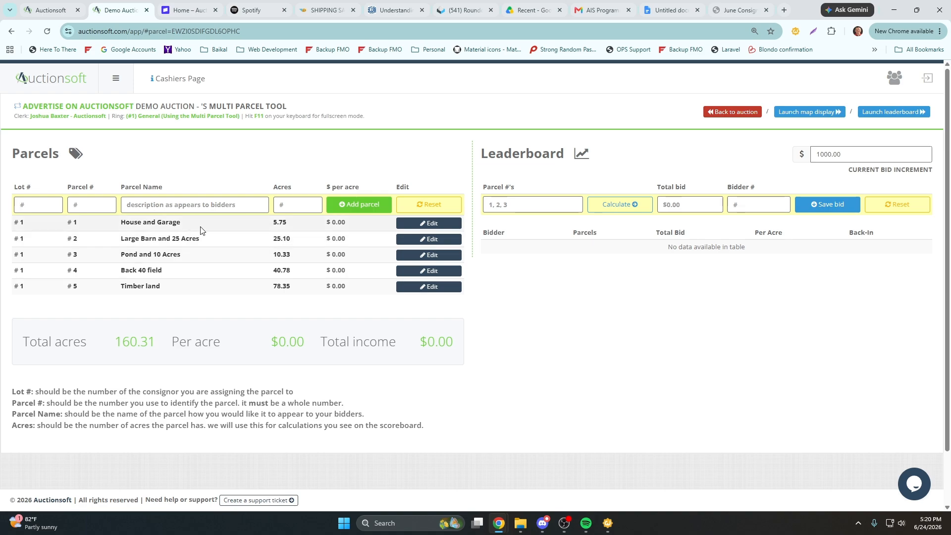
pyautogui.moveTo(162, 340); pyautogui.dragTo(131, 341)
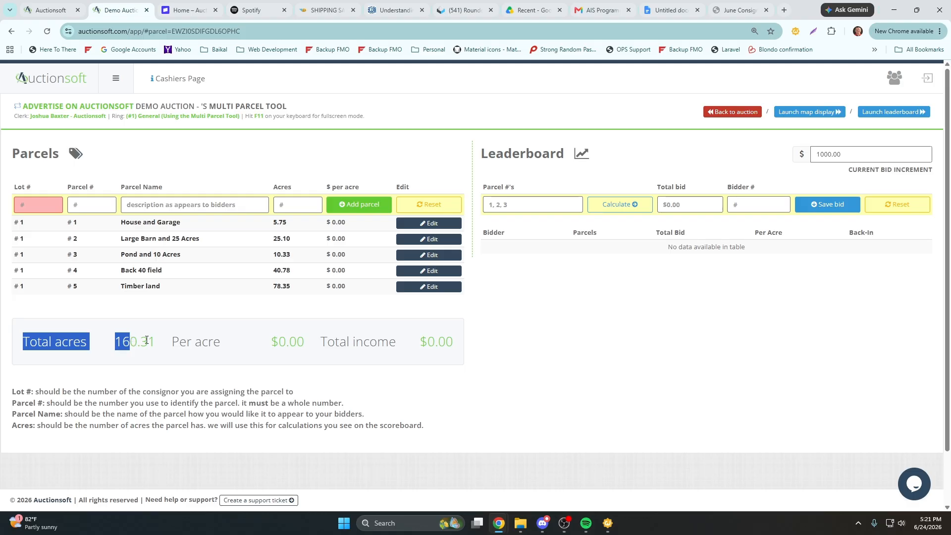
pyautogui.click(157, 342)
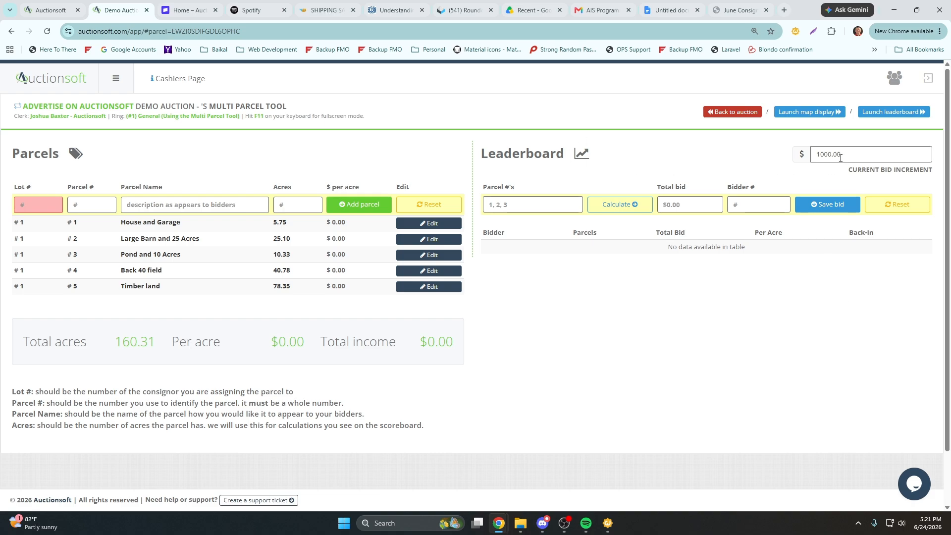
pyautogui.moveTo(844, 154); pyautogui.dragTo(812, 154)
# Step: Enter parcel 1 on the leaderboard and save a total bid of 500000 for bidder 99
pyautogui.click(618, 112)
pyautogui.write('1')
pyautogui.click(621, 205)
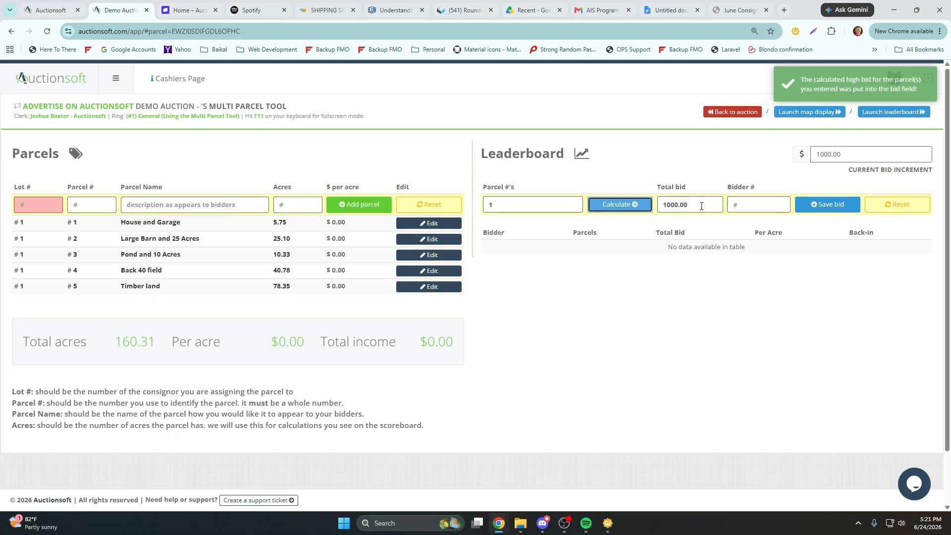
pyautogui.doubleClick(670, 210)
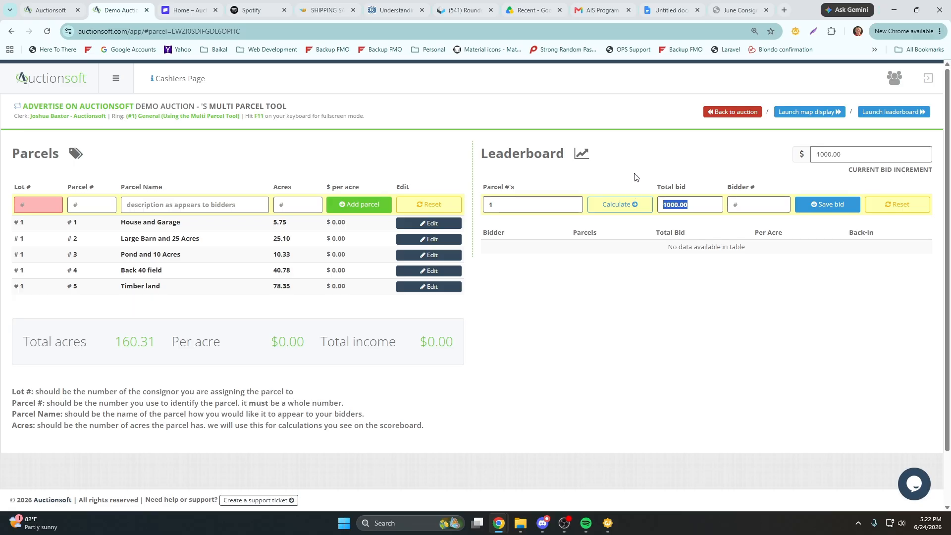
pyautogui.write('500000')
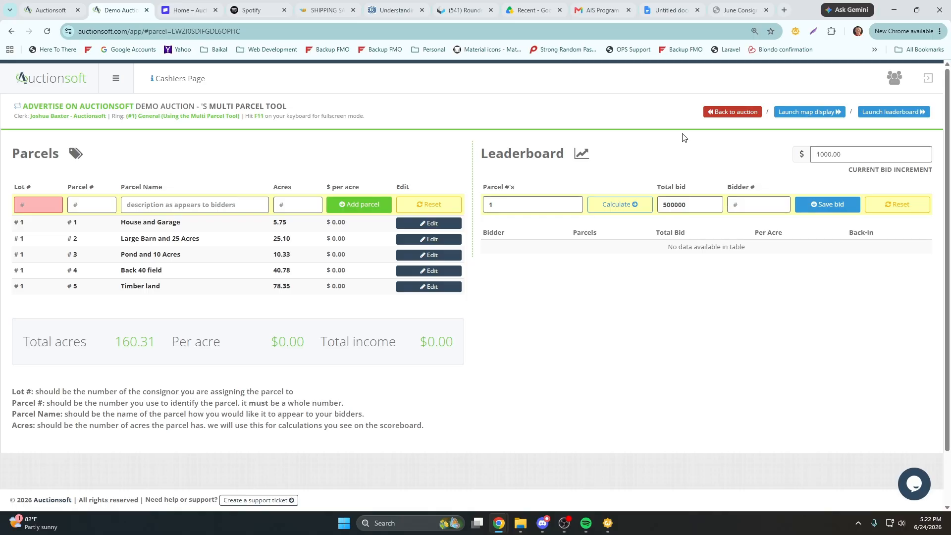
pyautogui.write('99')
pyautogui.click(832, 205)
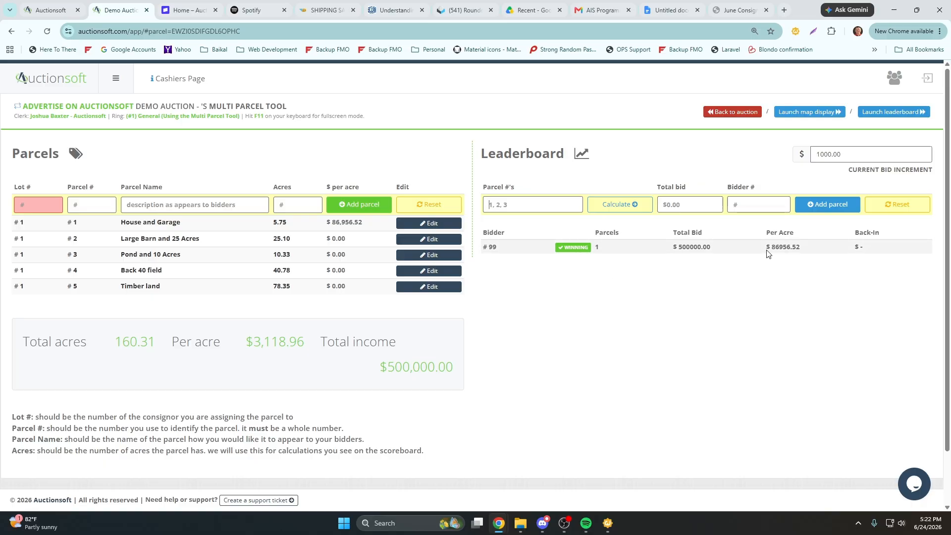
pyautogui.moveTo(772, 246); pyautogui.dragTo(791, 250)
# Step: Save a total bid of 256000 on parcel 2 for bidder 6
pyautogui.click(518, 207)
pyautogui.write('2')
pyautogui.write('25')
pyautogui.write('6')
pyautogui.write('000')
pyautogui.click(731, 204)
pyautogui.click(817, 207)
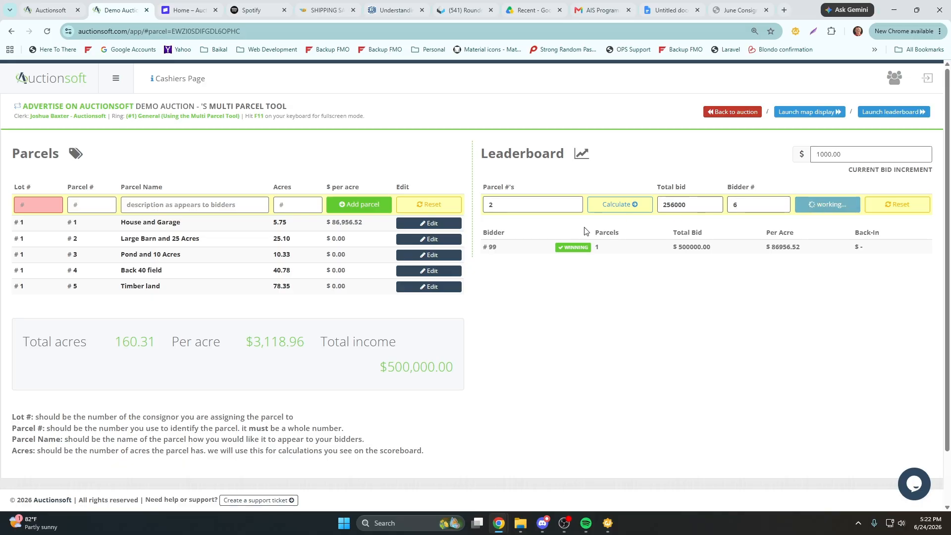
# Step: Save a total bid of 325000 on parcel 3 for bidder 74
pyautogui.click(505, 205)
pyautogui.write('3')
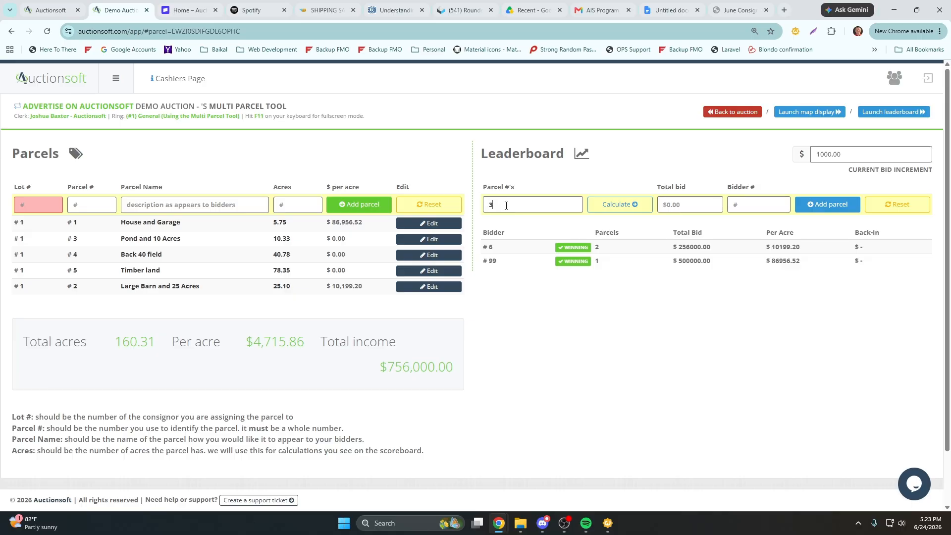
pyautogui.click(602, 211)
pyautogui.write('3')
pyautogui.write('250')
pyautogui.write('00')
pyautogui.write('74')
pyautogui.click(822, 205)
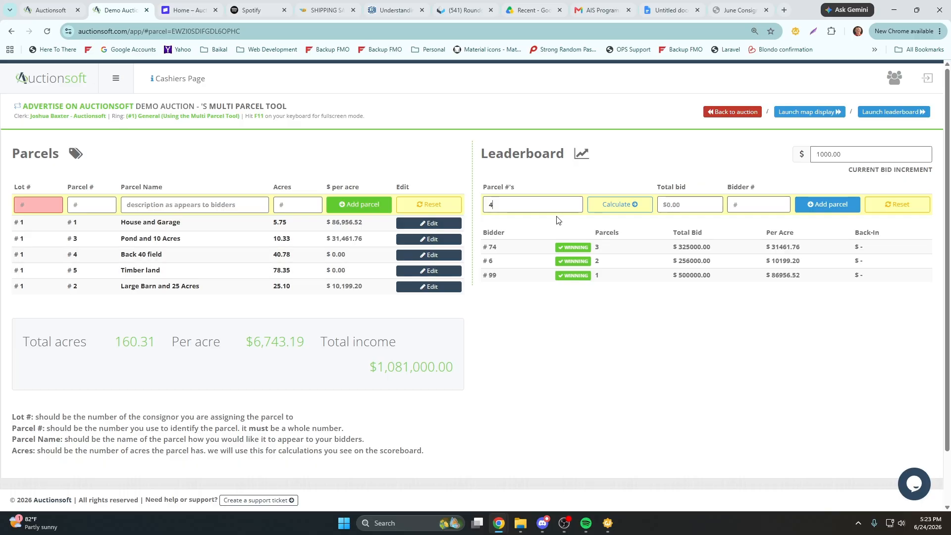
# Step: Save a total bid of 300000 on parcel 4 for bidder 78
pyautogui.click(674, 205)
pyautogui.write('300000')
pyautogui.click(761, 204)
pyautogui.write('78')
pyautogui.click(802, 204)
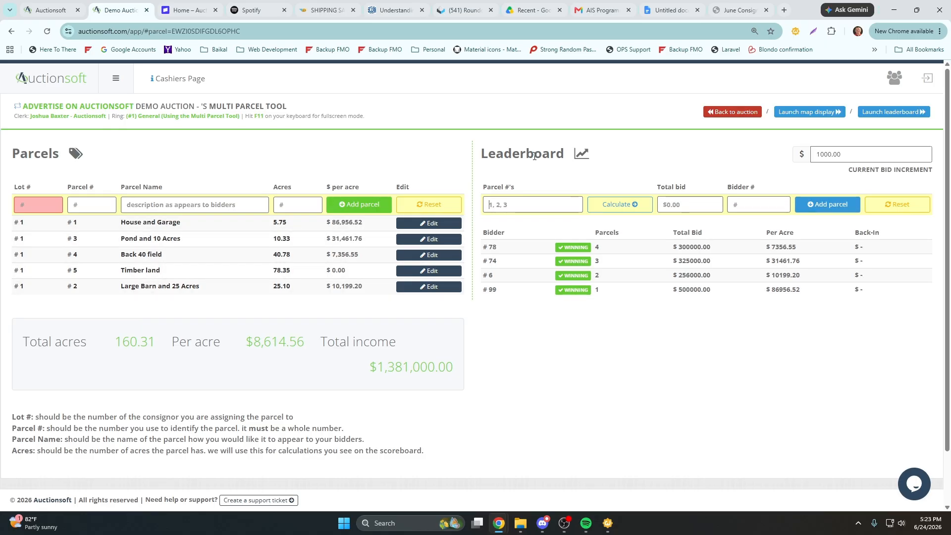
# Step: Save a total bid of 645000 on parcel 5 for bidder 95
pyautogui.write('5')
pyautogui.write('645005')
pyautogui.click(828, 204)
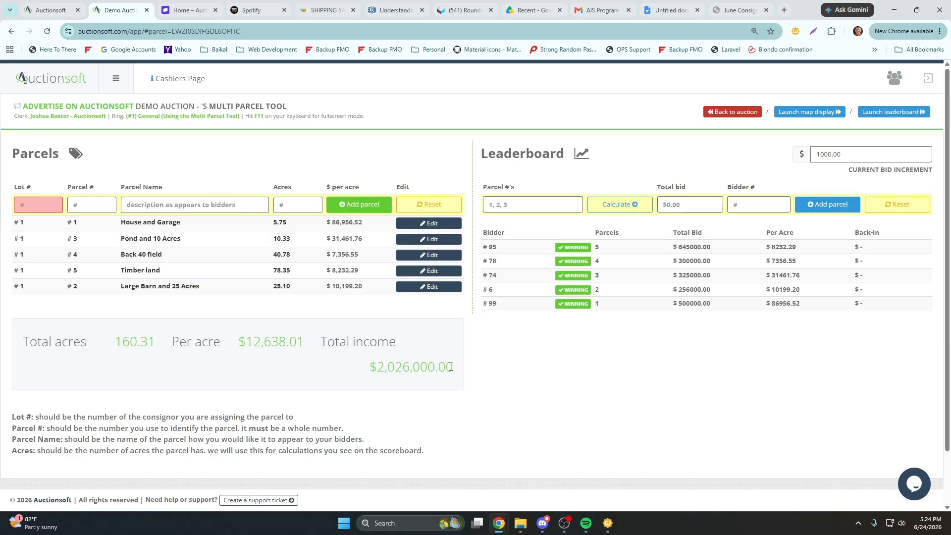
pyautogui.moveTo(447, 367); pyautogui.dragTo(372, 367)
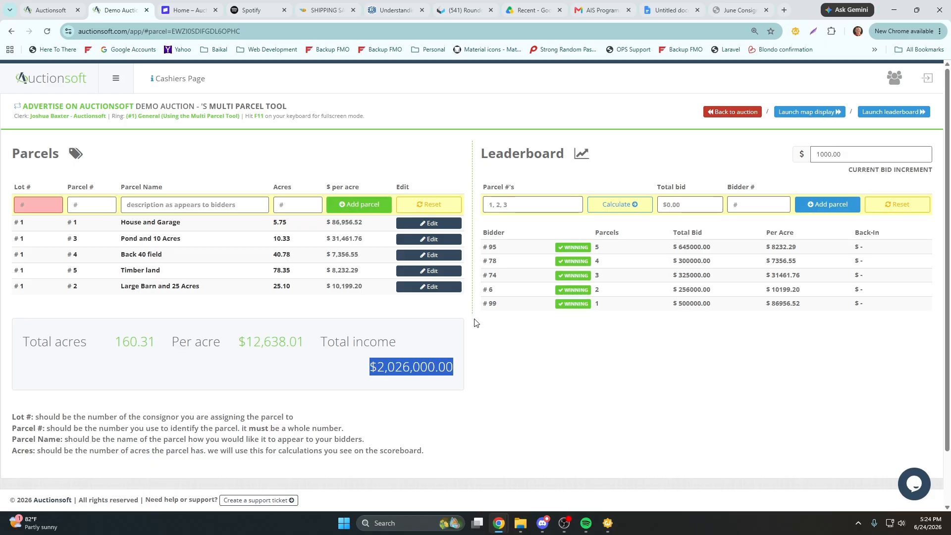
# Step: Calculate the combined high bid for parcels 1 and 4 and save it for bidder 74
pyautogui.click(501, 227)
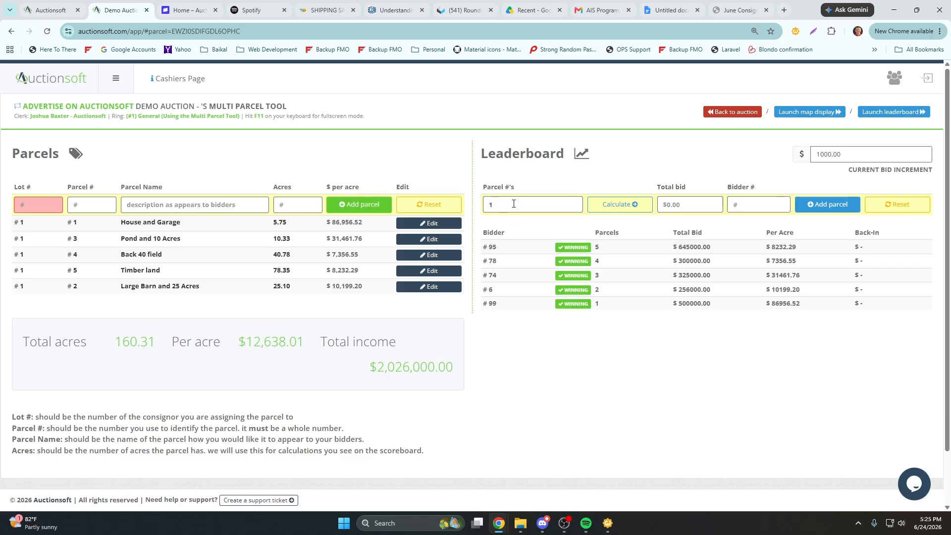
pyautogui.write('4')
pyautogui.click(622, 211)
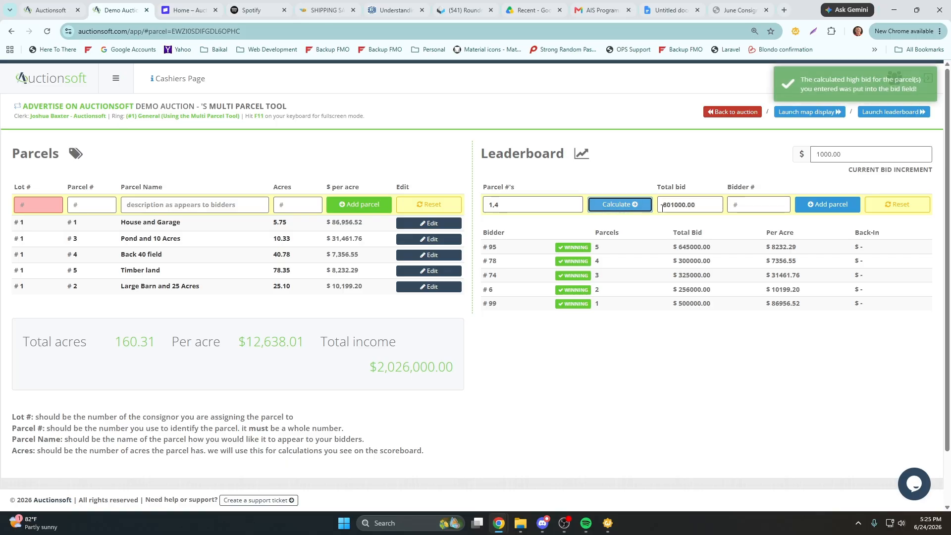
pyautogui.moveTo(663, 204); pyautogui.dragTo(674, 204)
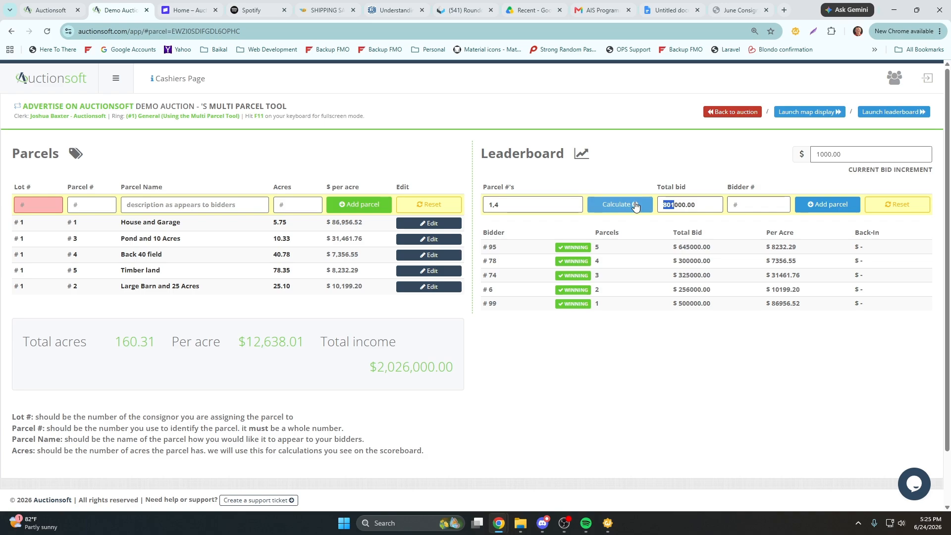
pyautogui.click(747, 200)
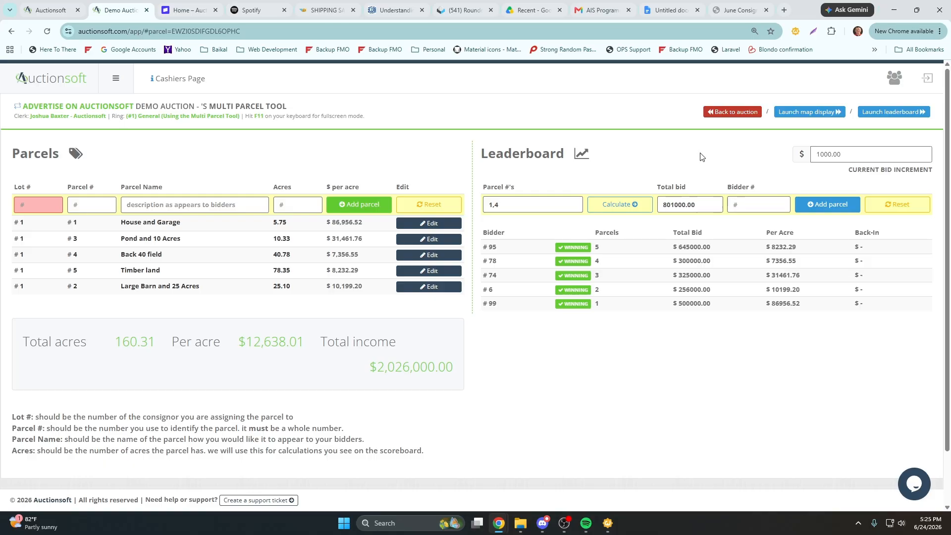
pyautogui.write('74')
pyautogui.press('Return')
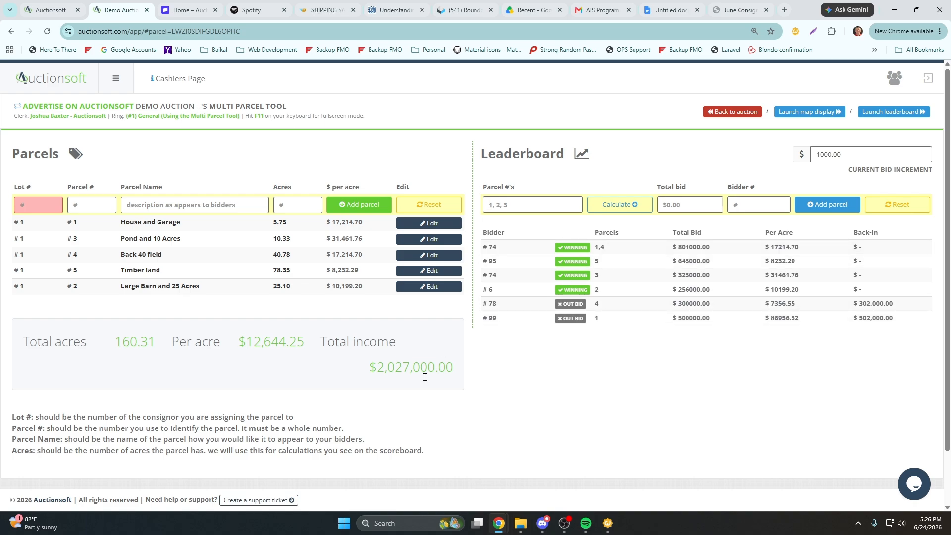
pyautogui.moveTo(406, 366); pyautogui.dragTo(410, 367)
# Step: Calculate the combined high bid for parcels 2, 3 and 5 and compare it with their individual winning bids
pyautogui.click(516, 206)
pyautogui.write('2,3,5')
pyautogui.click(614, 204)
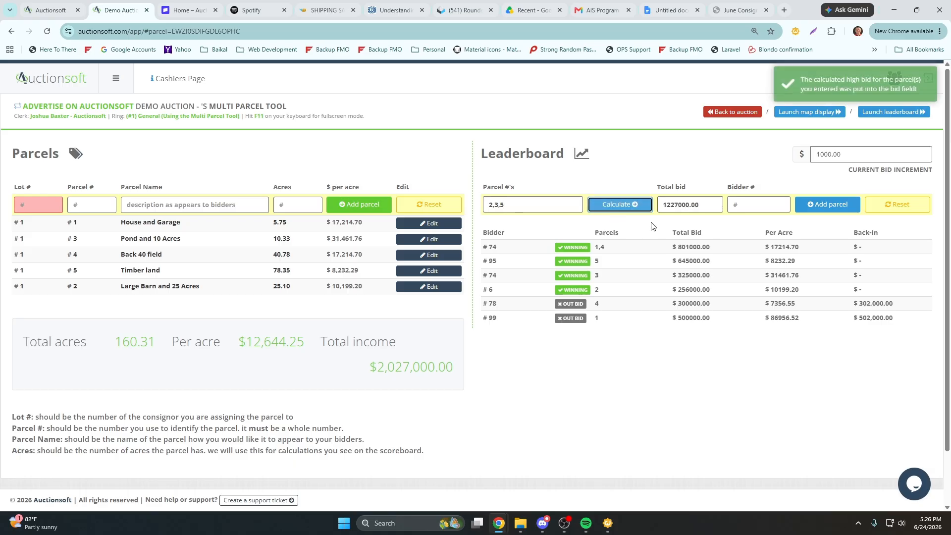
pyautogui.click(667, 204)
pyautogui.moveTo(668, 204); pyautogui.dragTo(679, 204)
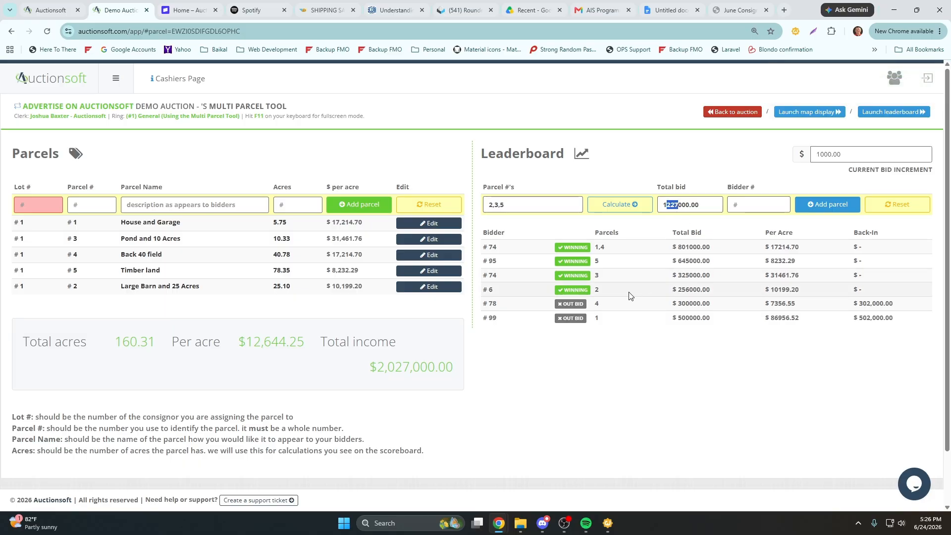
pyautogui.moveTo(678, 289); pyautogui.dragTo(688, 263)
pyautogui.click(679, 276)
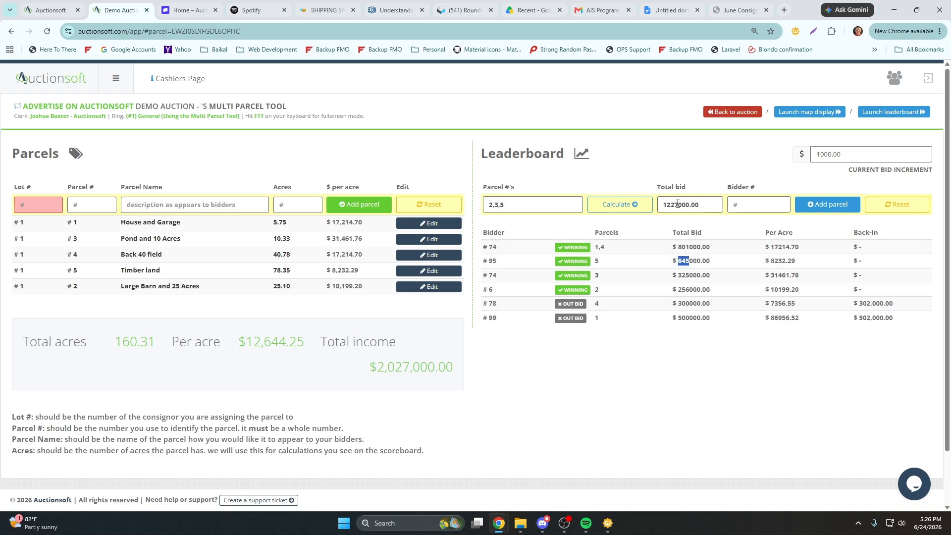
pyautogui.moveTo(673, 205); pyautogui.dragTo(677, 207)
# Step: Assign the calculated bid on parcels 2, 3 and 5 to bidder 78 and save it
pyautogui.click(817, 207)
pyautogui.click(763, 203)
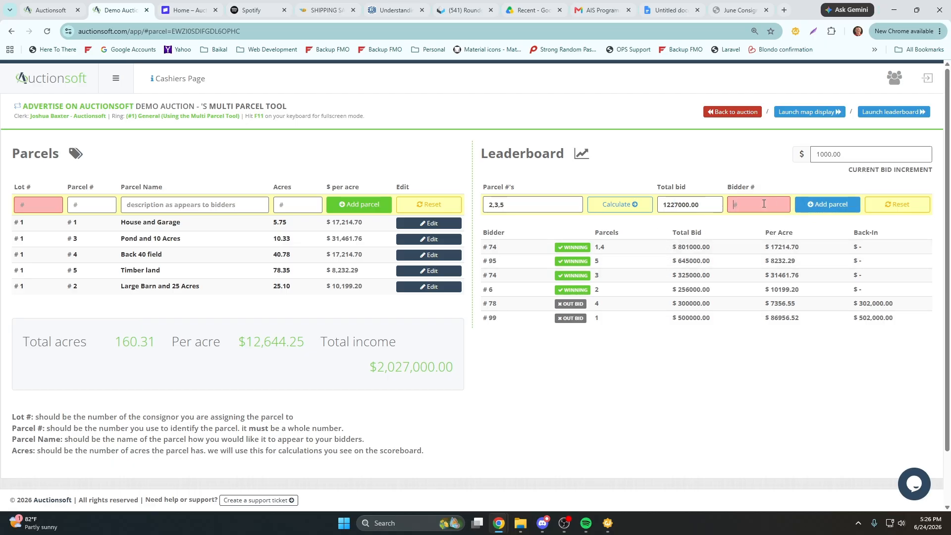
pyautogui.write('78')
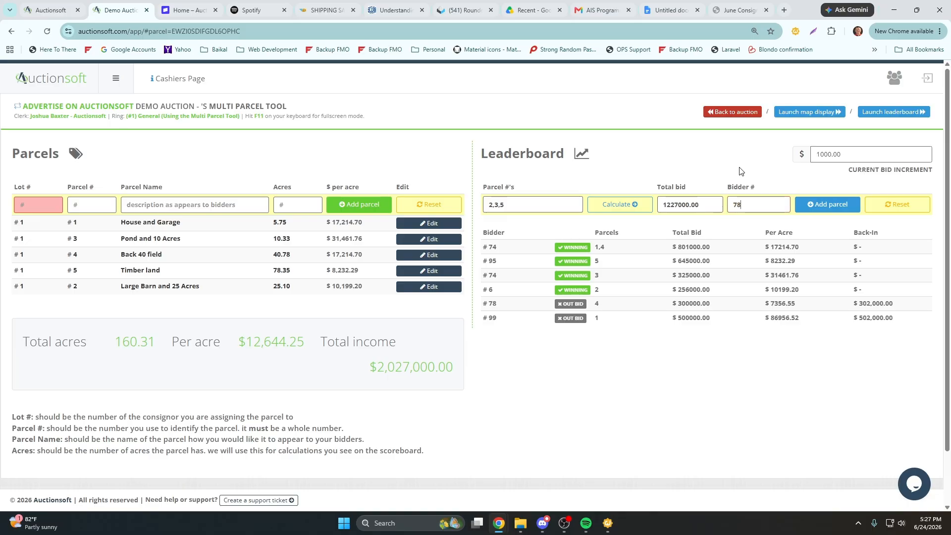
pyautogui.click(827, 209)
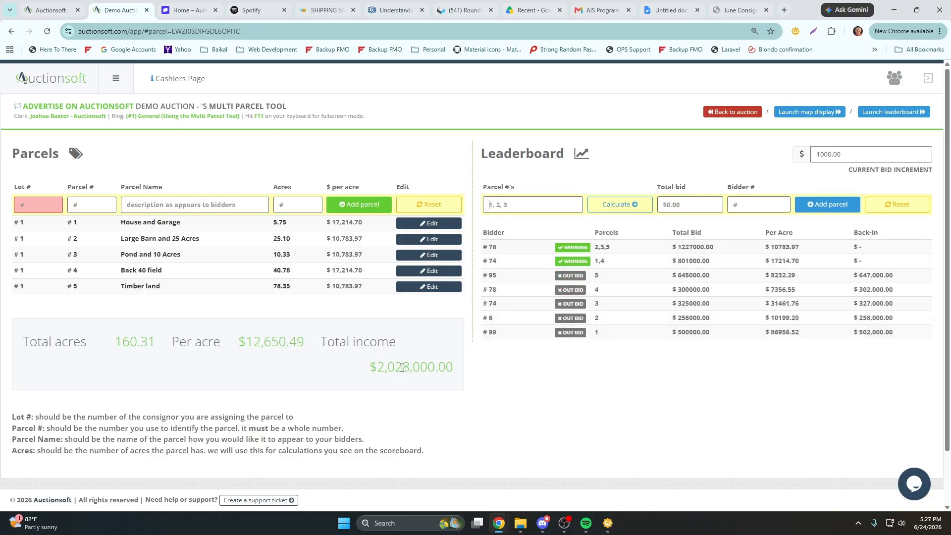
pyautogui.moveTo(401, 369); pyautogui.dragTo(410, 369)
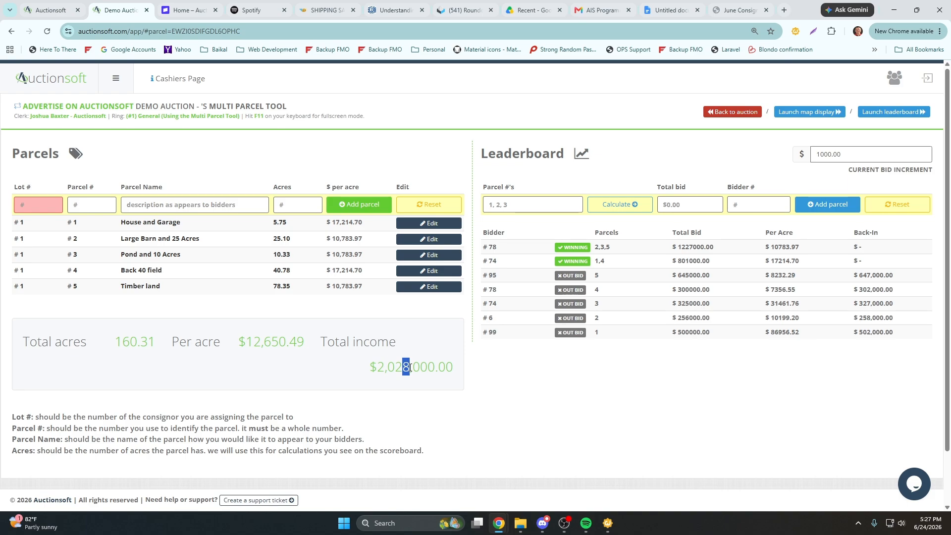
# Step: Save a total bid of 2100000 on parcels 1, 2, 3, 4 and 5 for bidder 95
pyautogui.click(523, 205)
pyautogui.write('1,2,3,4,5')
pyautogui.click(620, 204)
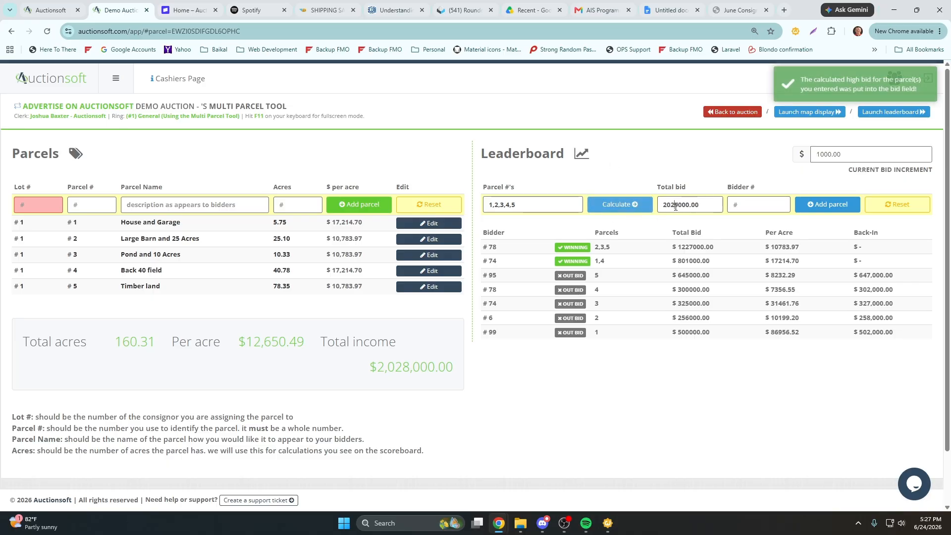
pyautogui.moveTo(679, 206); pyautogui.dragTo(673, 206)
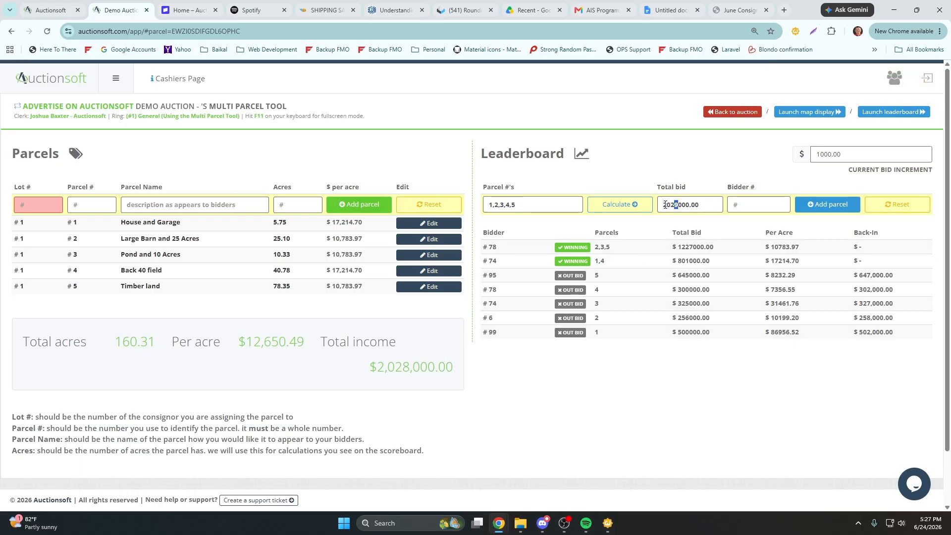
pyautogui.moveTo(665, 205); pyautogui.dragTo(688, 207)
pyautogui.write('2100000')
pyautogui.press('Tab')
pyautogui.press('Return')
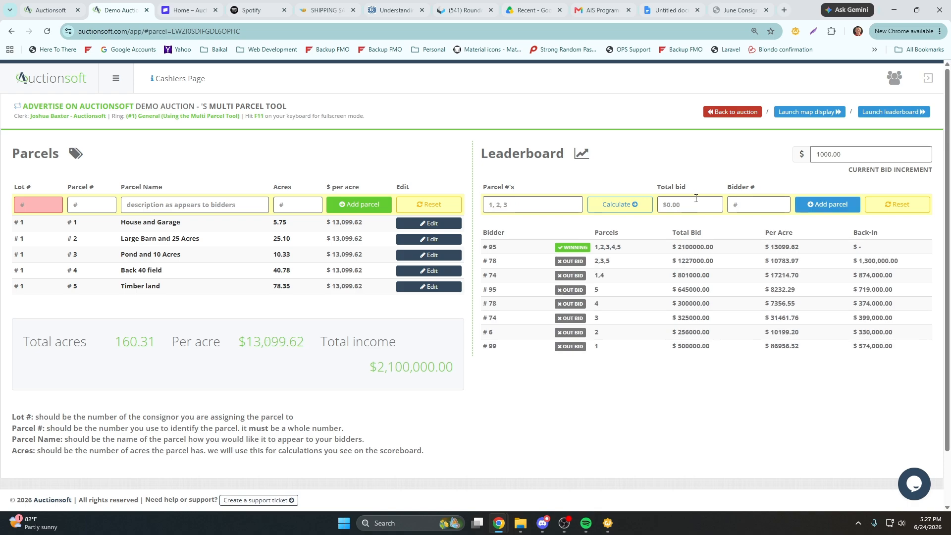
pyautogui.moveTo(622, 251); pyautogui.dragTo(559, 239)
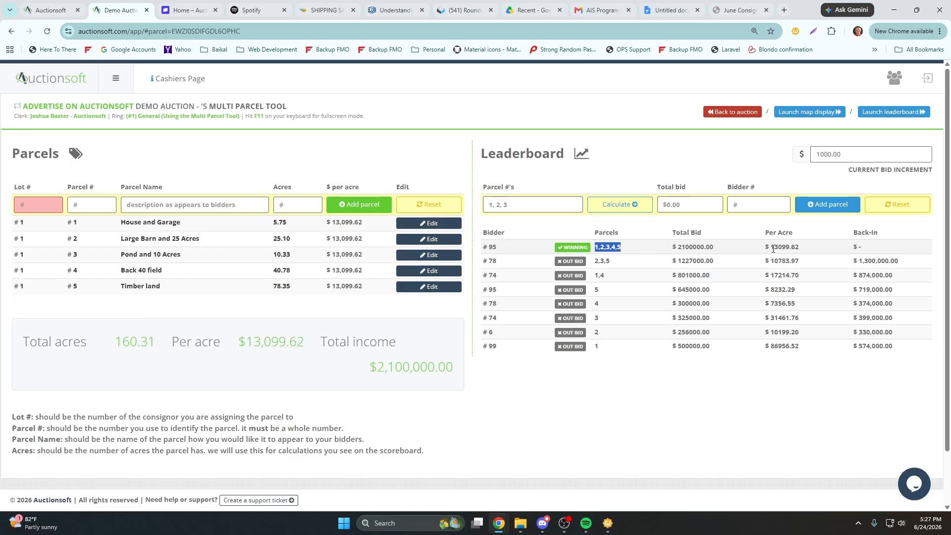
pyautogui.moveTo(771, 248); pyautogui.dragTo(790, 247)
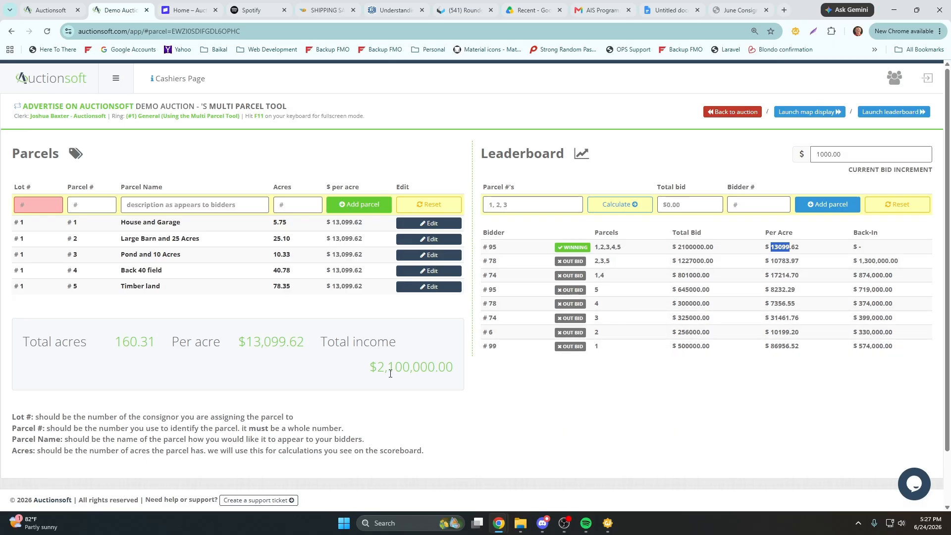
pyautogui.moveTo(385, 367); pyautogui.dragTo(413, 366)
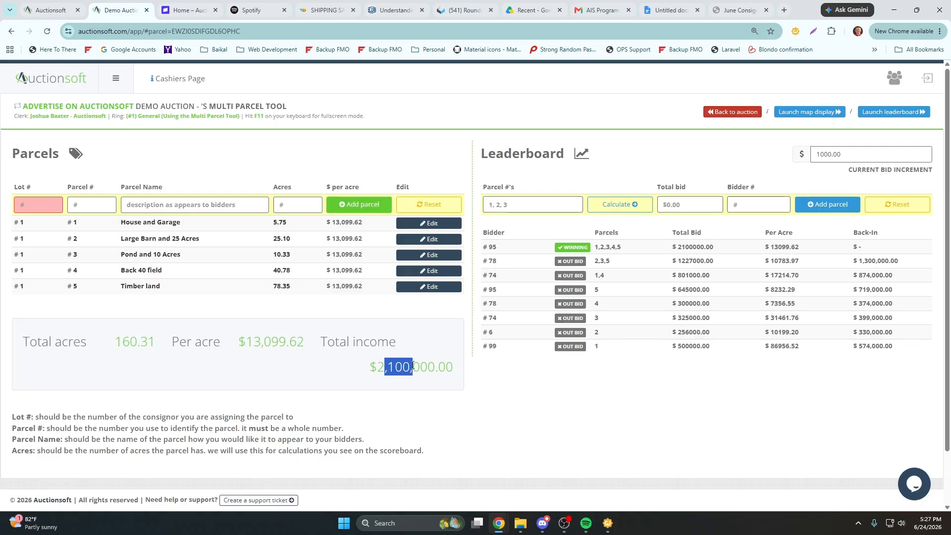